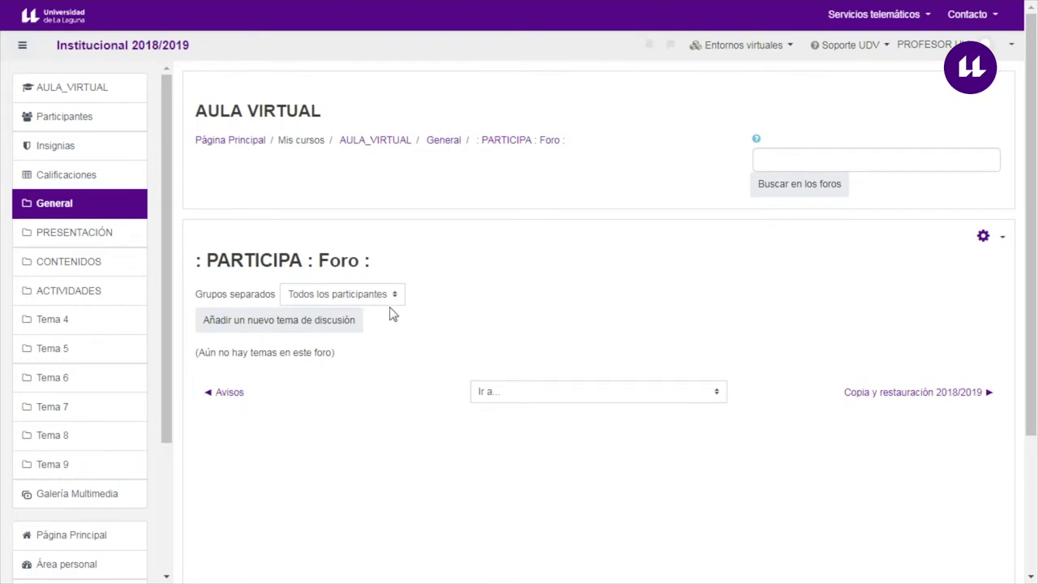
Step: Set the PARTICIPA forum's group mode to Grupos separados in its common module settings, and save returning to the course
left_click(396, 295)
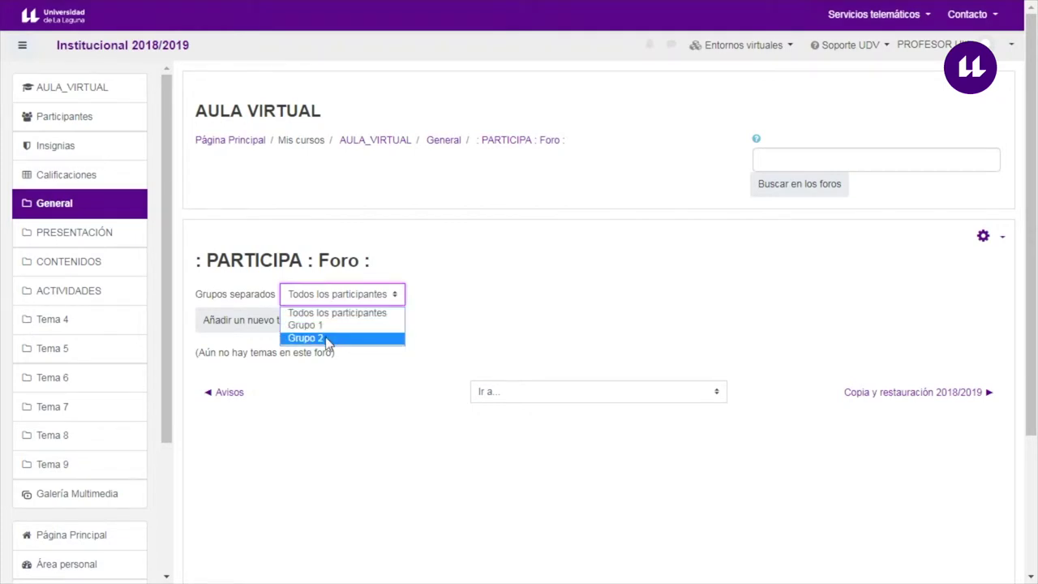
left_click(501, 306)
left_click(983, 236)
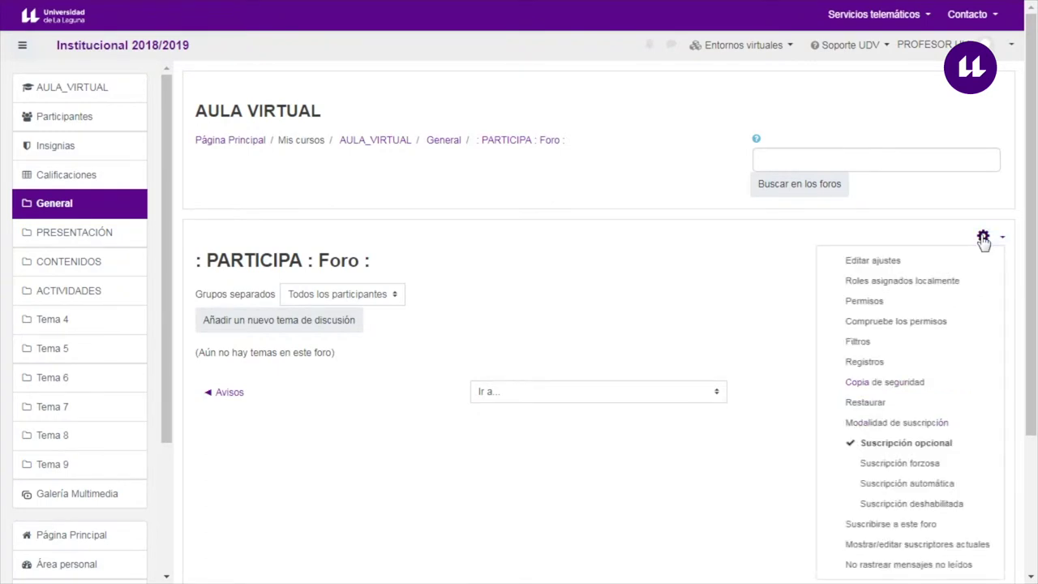
left_click(866, 261)
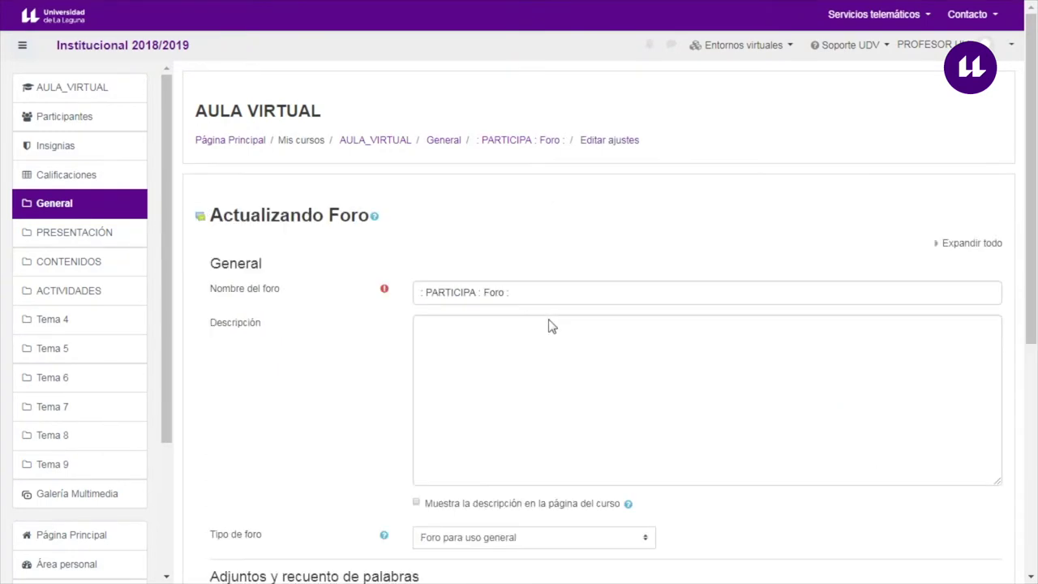
scroll(551, 325, "down", 5)
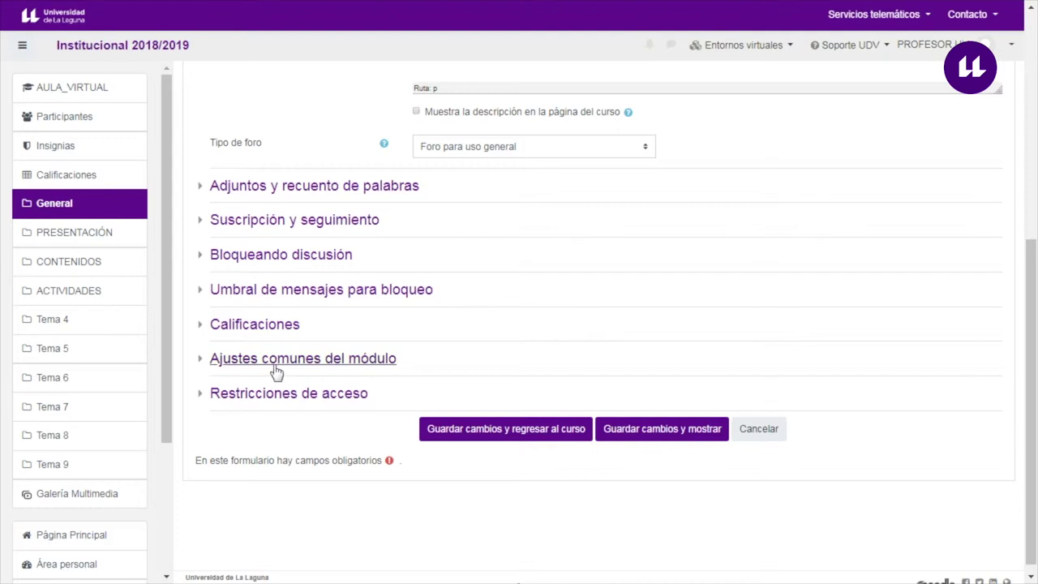
left_click(390, 365)
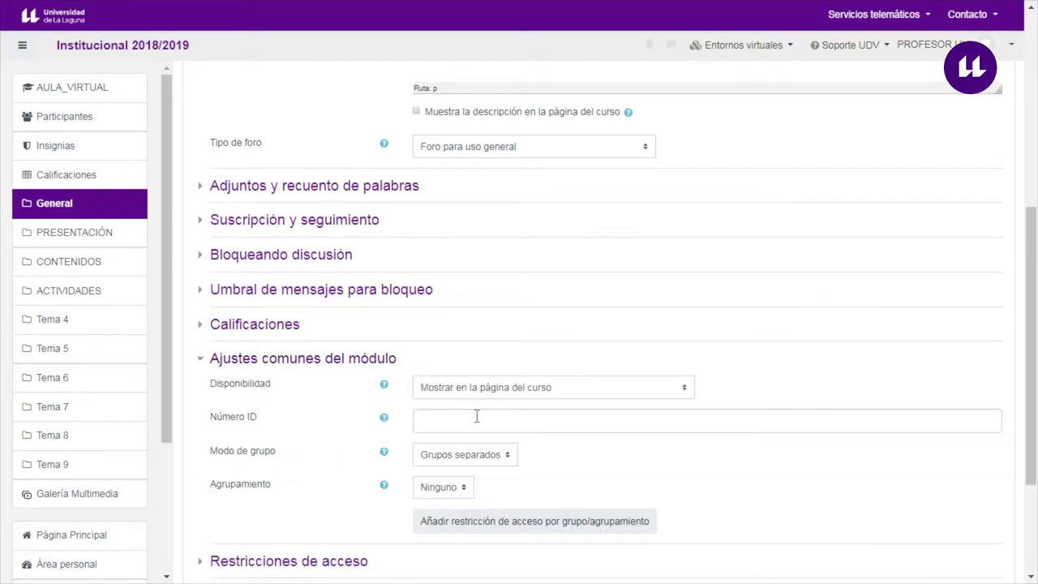
left_click(485, 456)
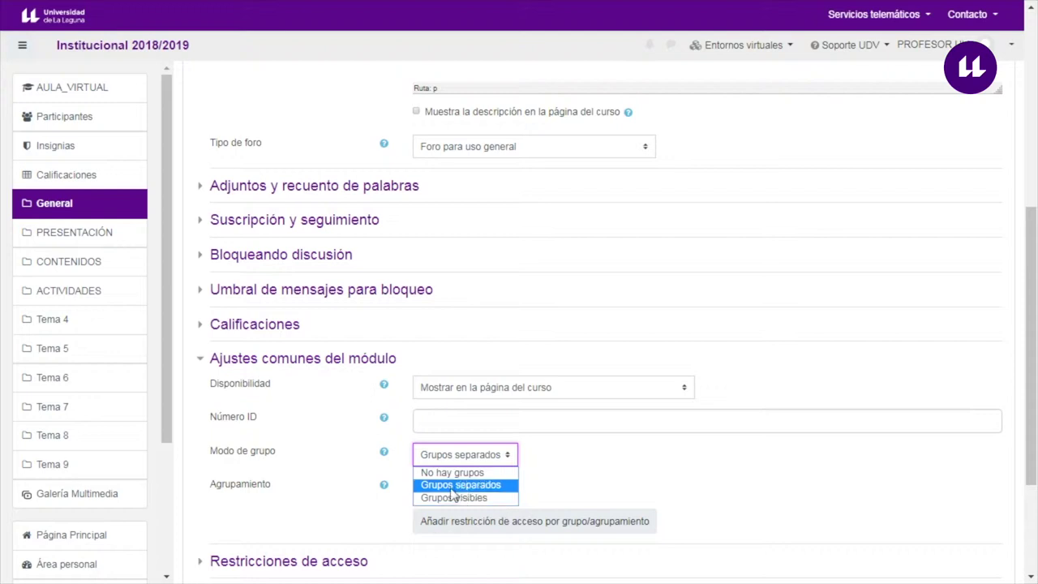
left_click(499, 489)
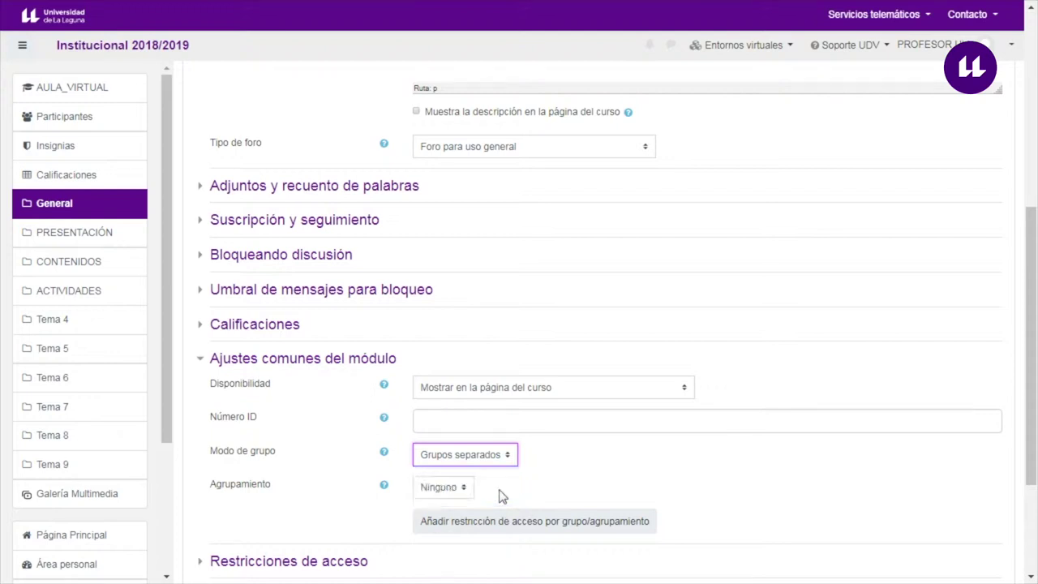
scroll(470, 565, "down", 1)
left_click(468, 524)
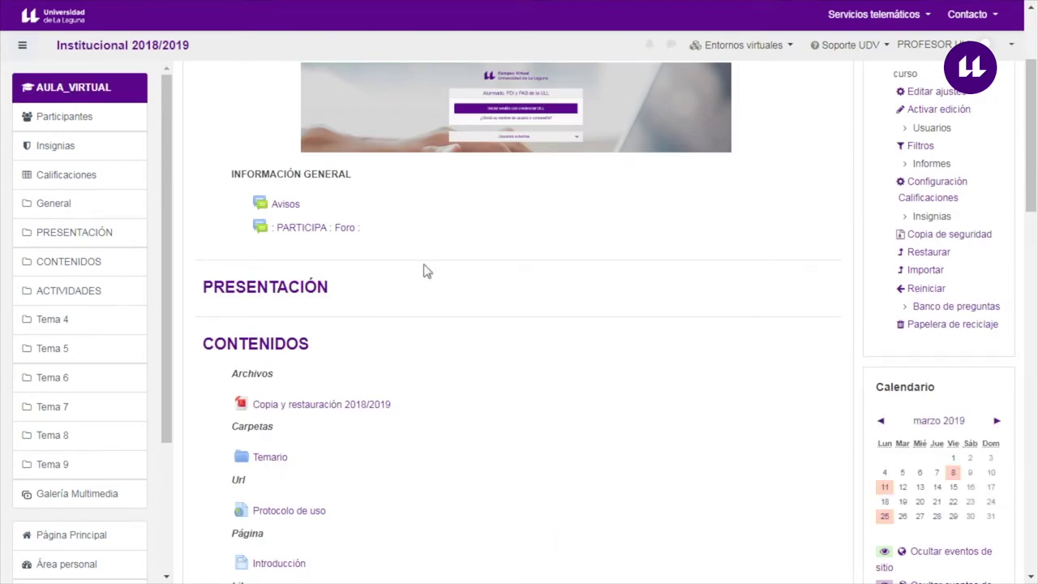
Step: Open the PARTICIPA forum from the course page with Todos los participantes as its separate-groups selection
left_click(332, 233)
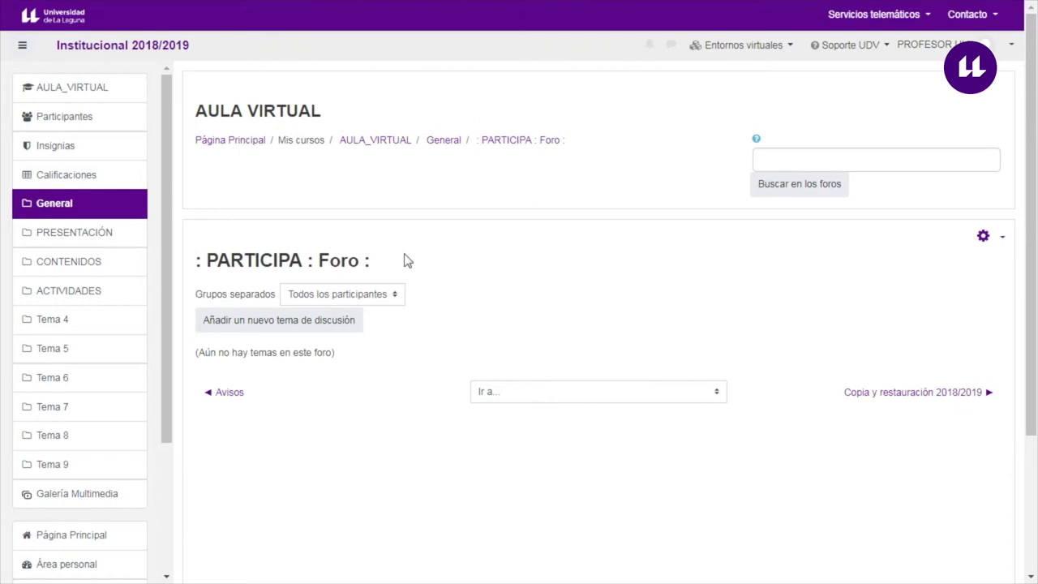
scroll(491, 347, "down", 1)
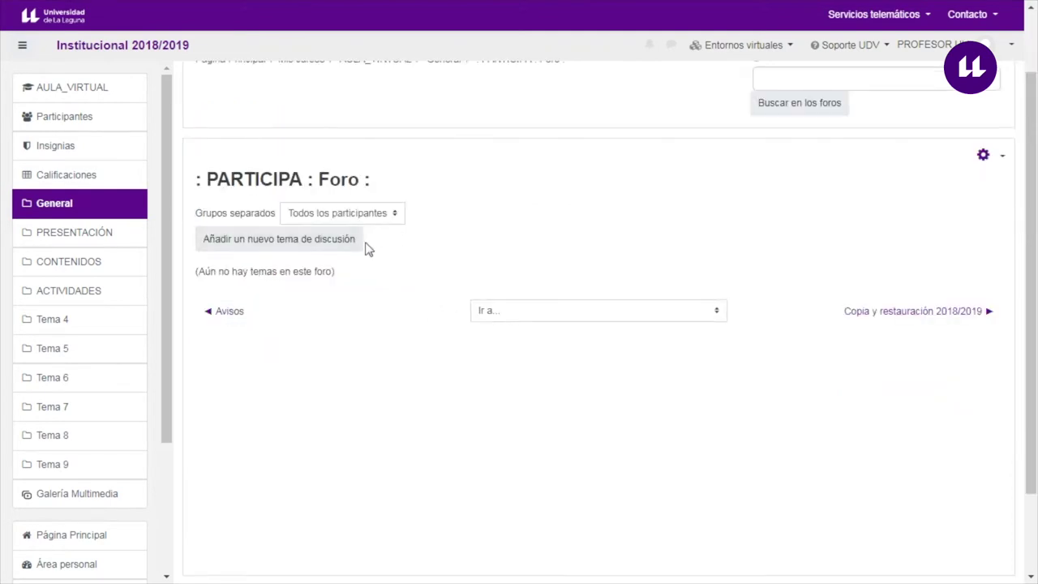
left_click(394, 216)
left_click(394, 214)
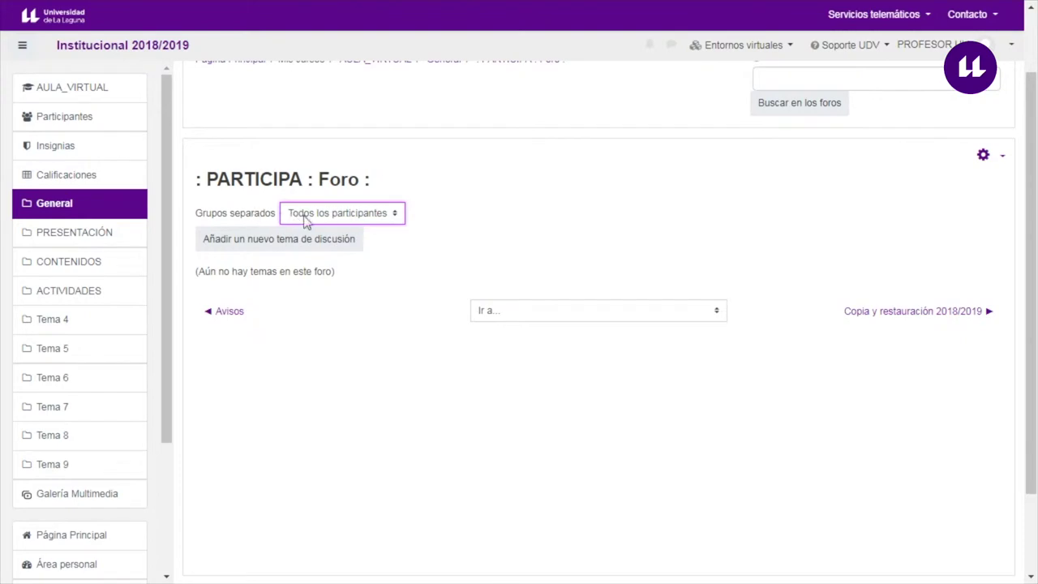
Step: Start a new discussion topic with the subject "Presentación" and the message "Hola..."
left_click(336, 240)
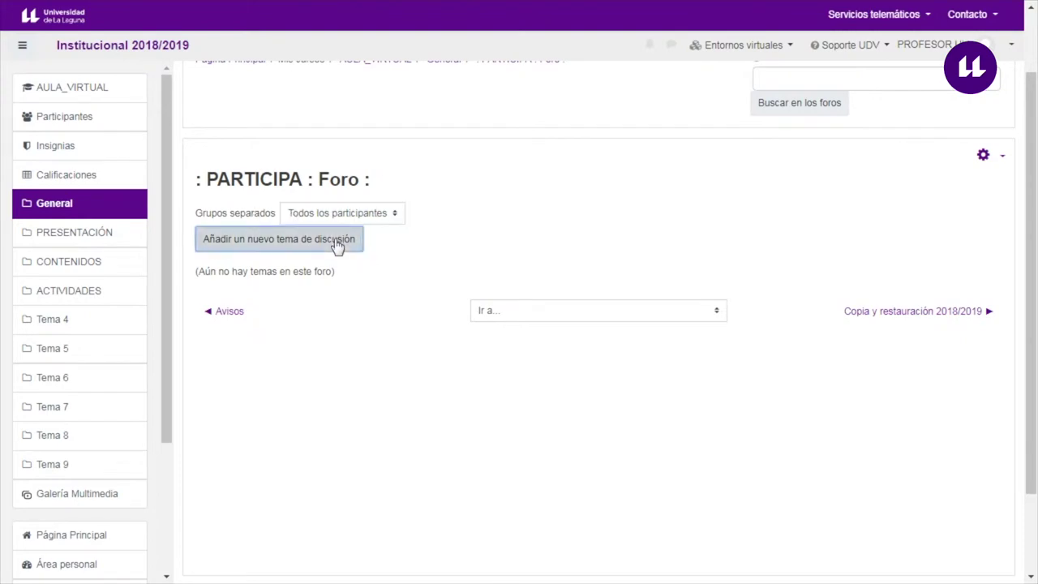
left_click(445, 293)
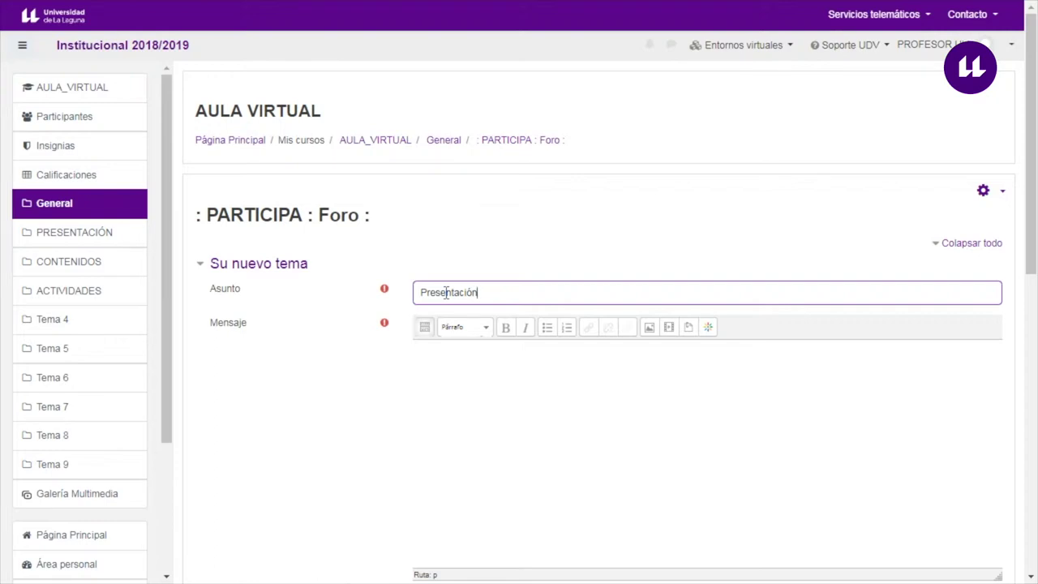
left_click(468, 373)
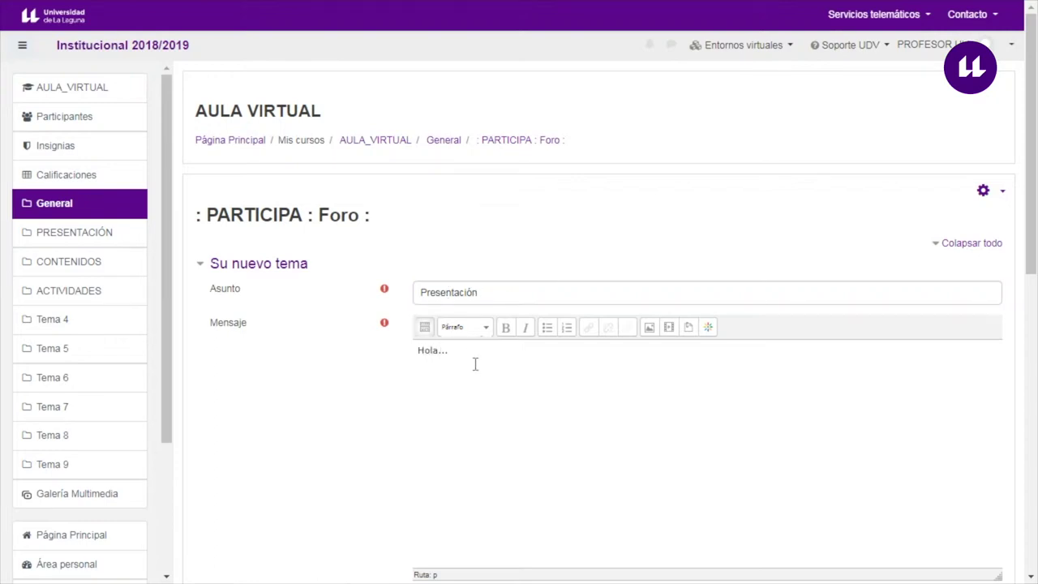
Step: Set the discussion's group to Todos los participantes and post it to the forum
scroll(480, 374, "down", 7)
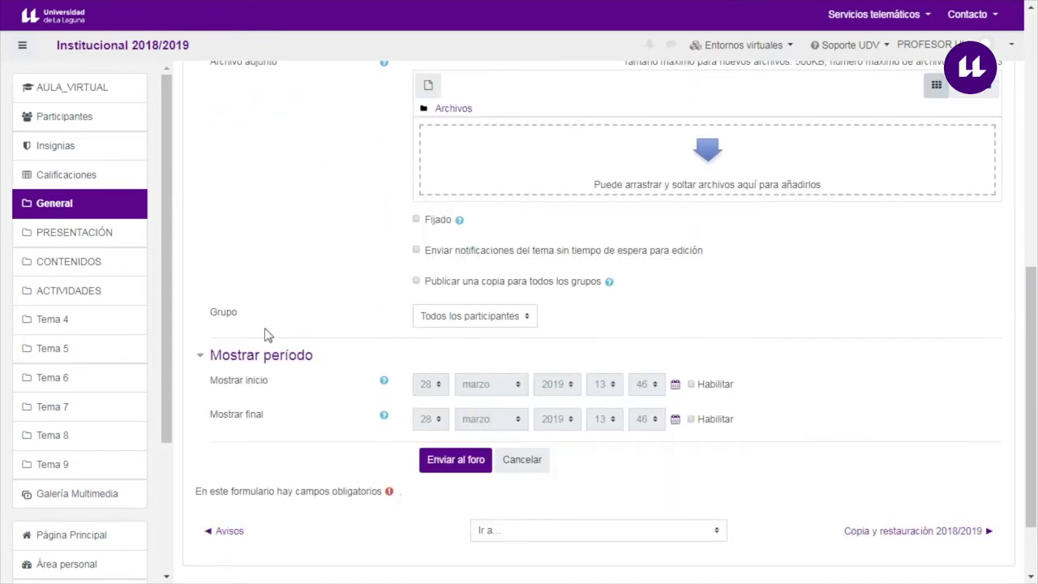
left_click(528, 318)
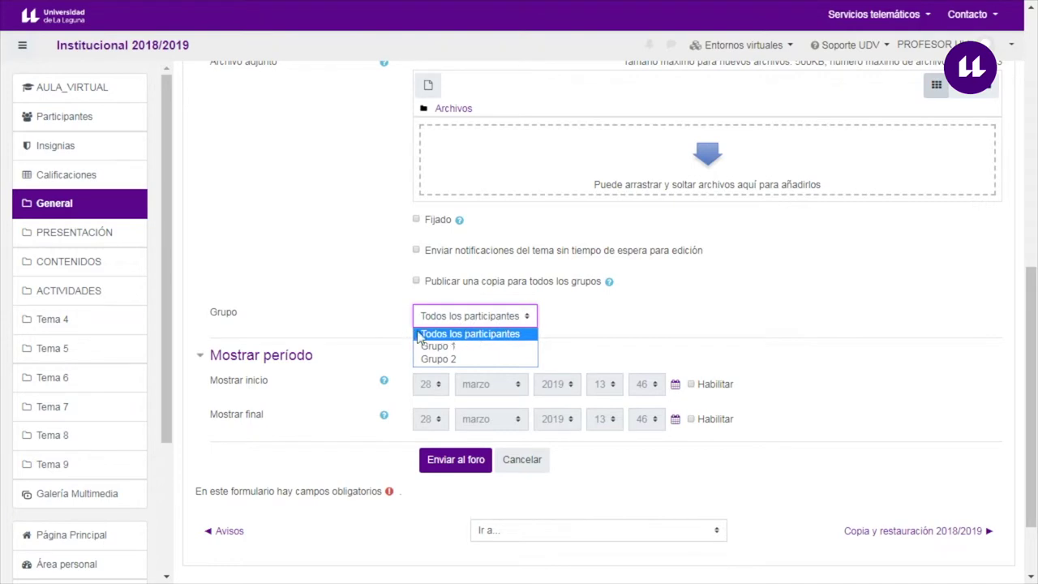
left_click(491, 341)
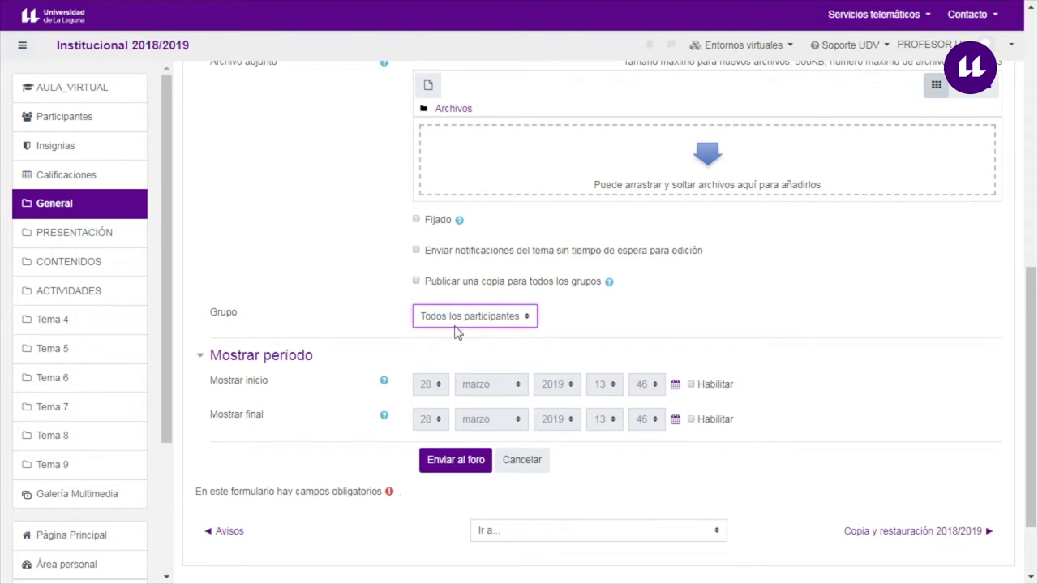
left_click(451, 464)
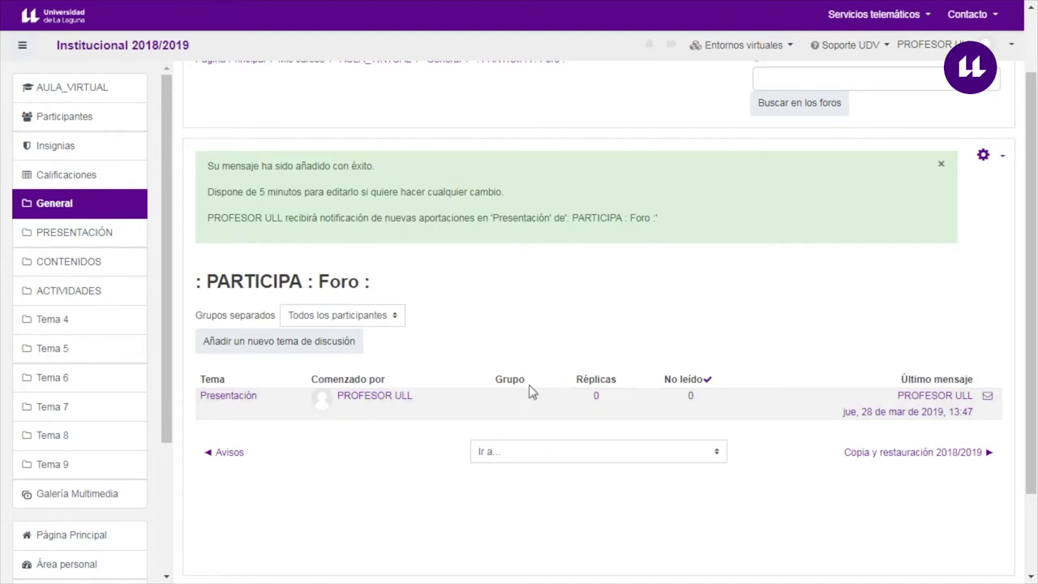
Step: Switch the forum to Grupo 1 and start a new discussion with the subject "Prácticas" and the message "Les recuerdo."
left_click(395, 318)
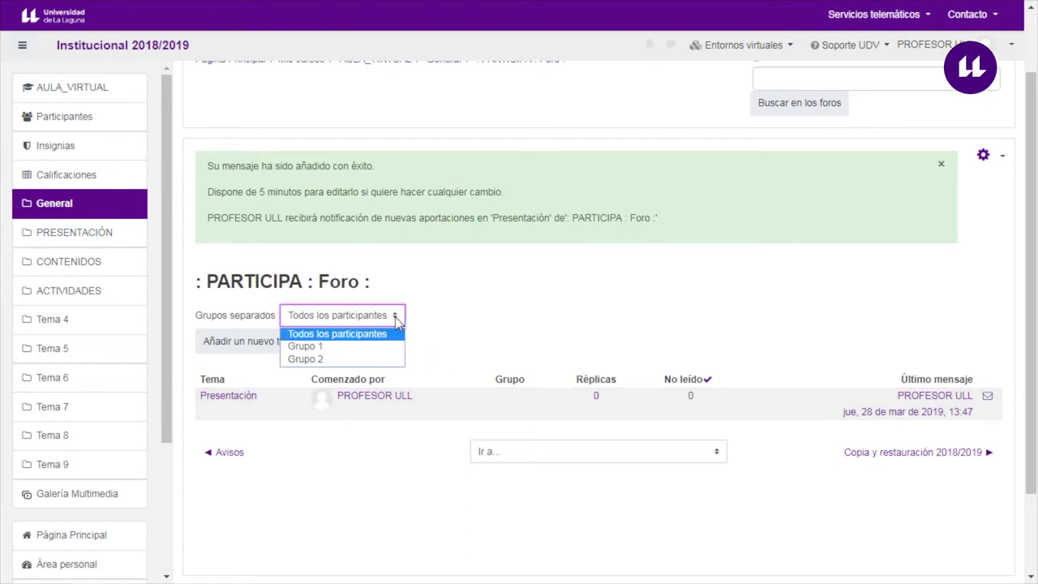
left_click(331, 347)
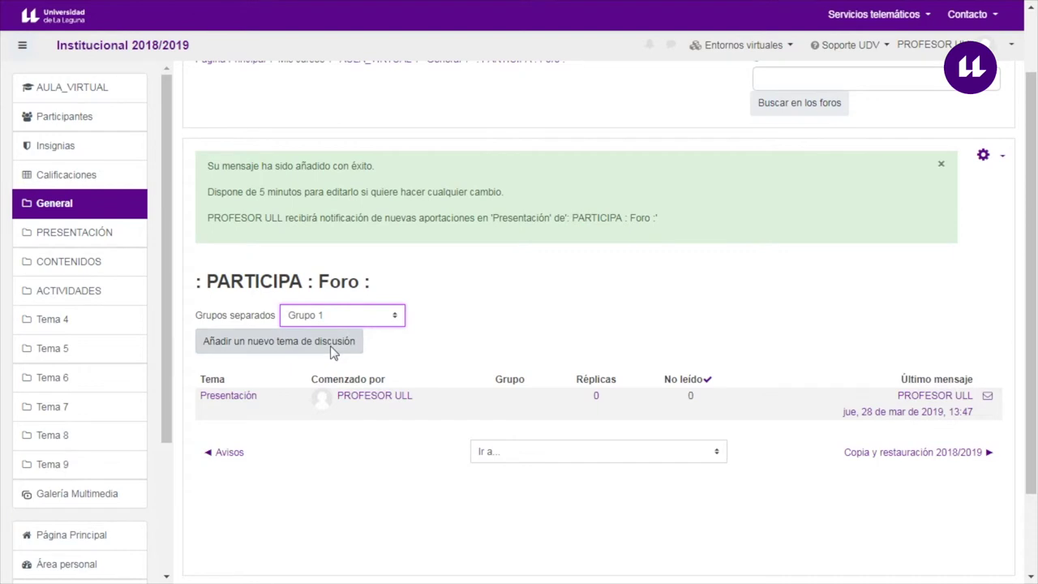
left_click(333, 329)
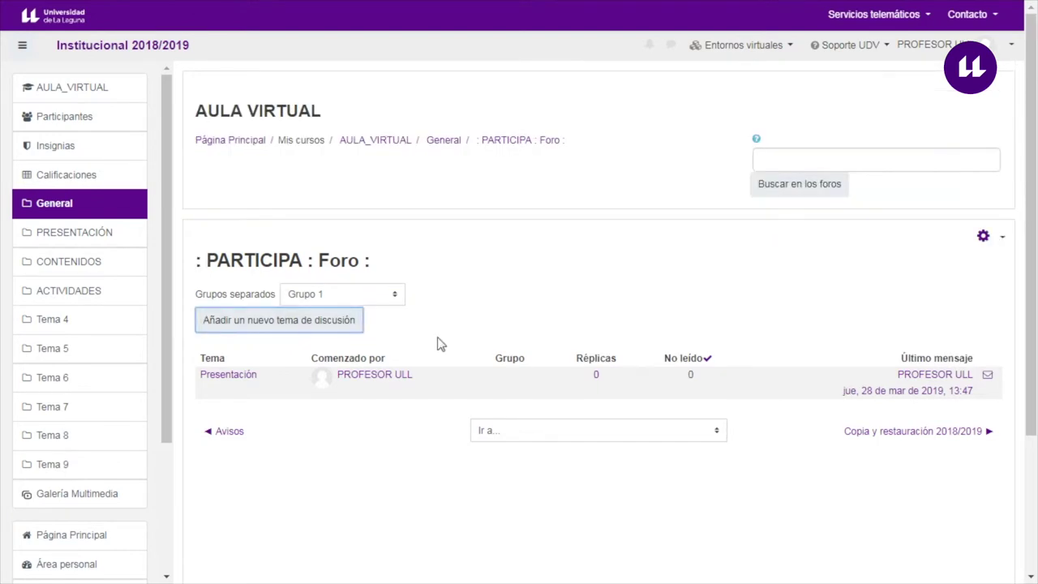
left_click(430, 296)
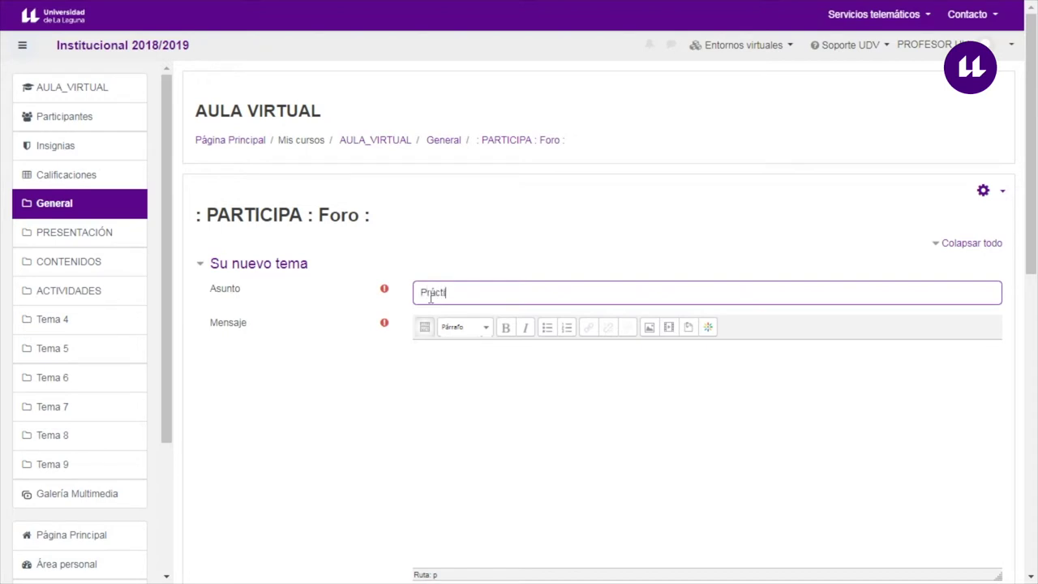
left_click(465, 372)
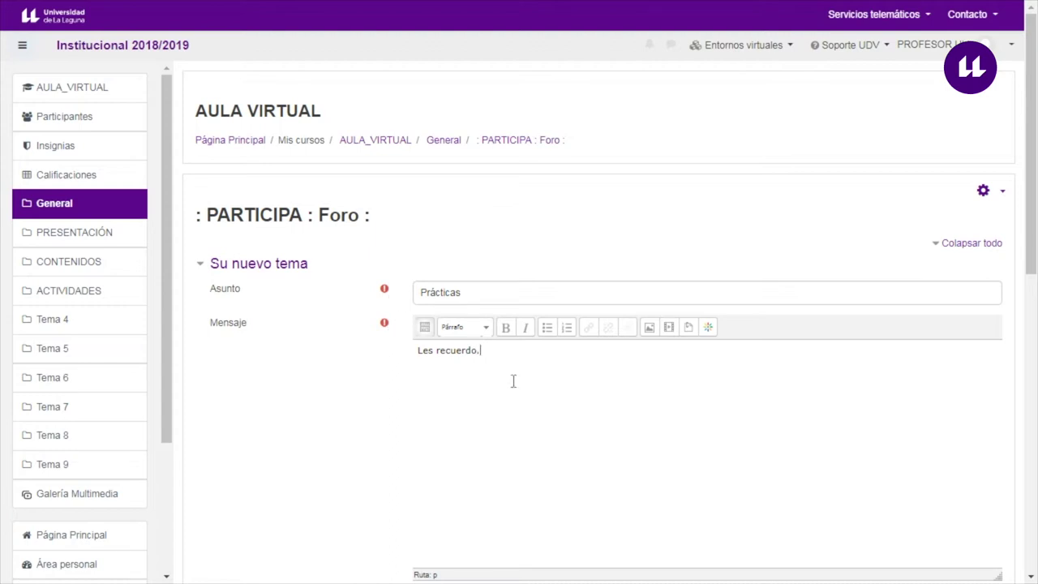
Step: Assign the Prácticas discussion to Grupo 1 and post it to the forum
scroll(513, 381, "down", 7)
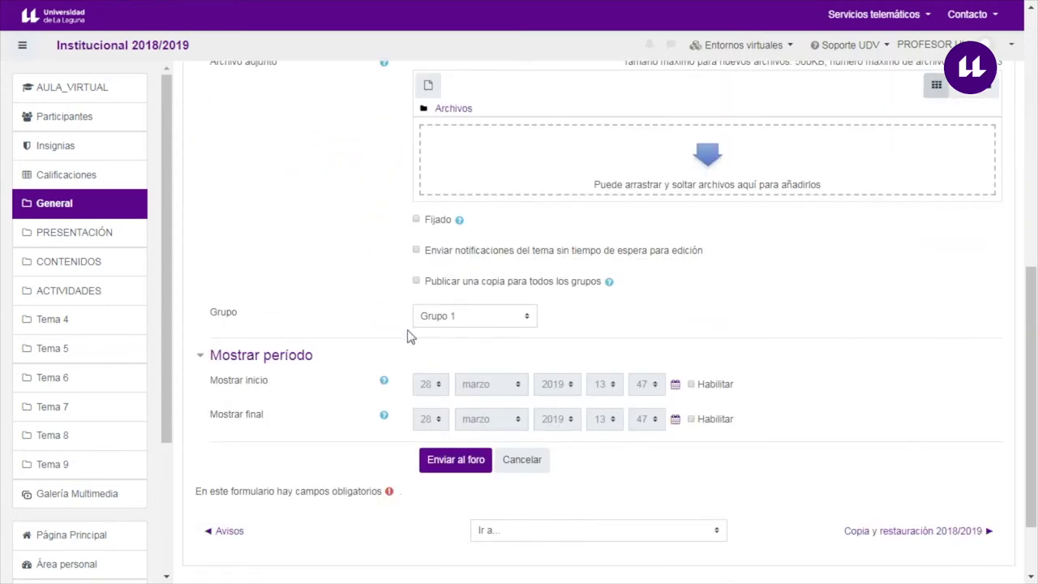
left_click(467, 323)
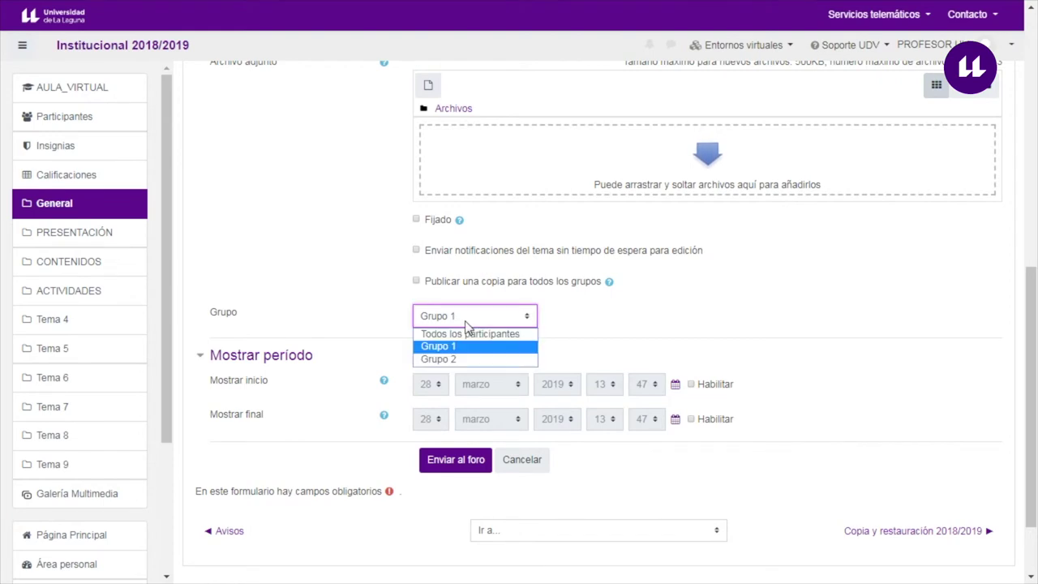
left_click(457, 365)
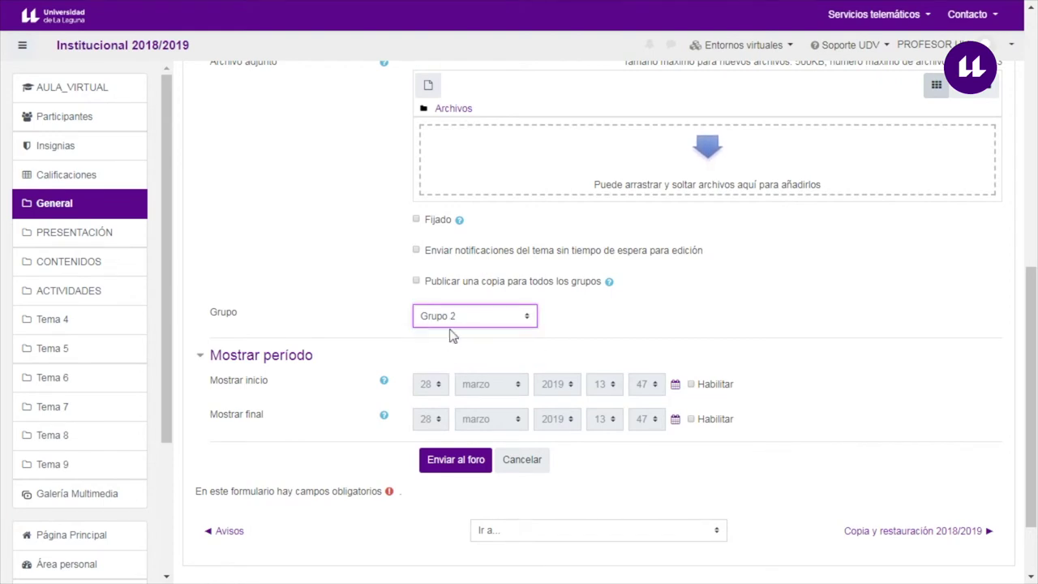
left_click(478, 321)
left_click(471, 347)
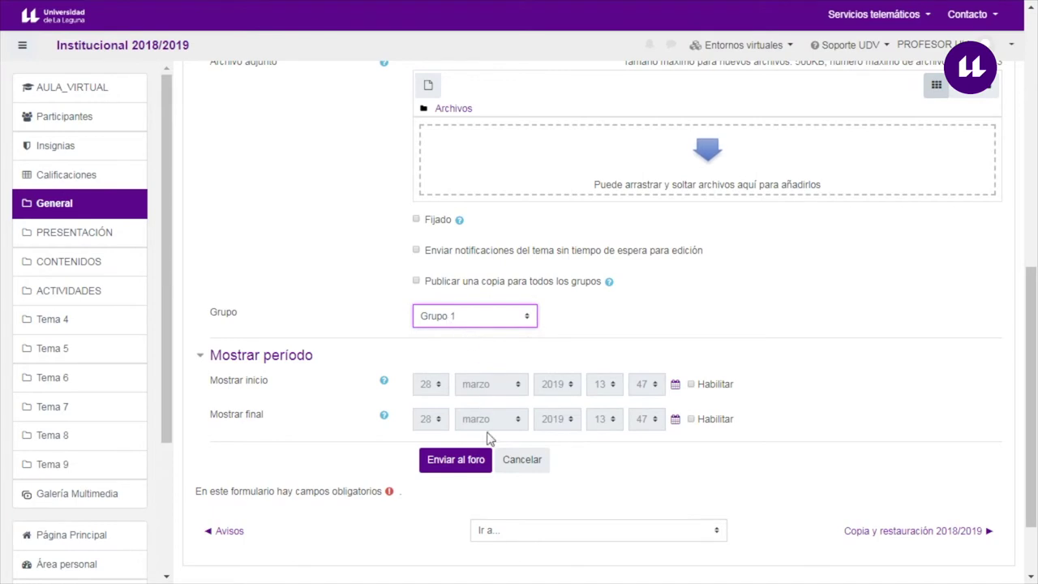
left_click(453, 464)
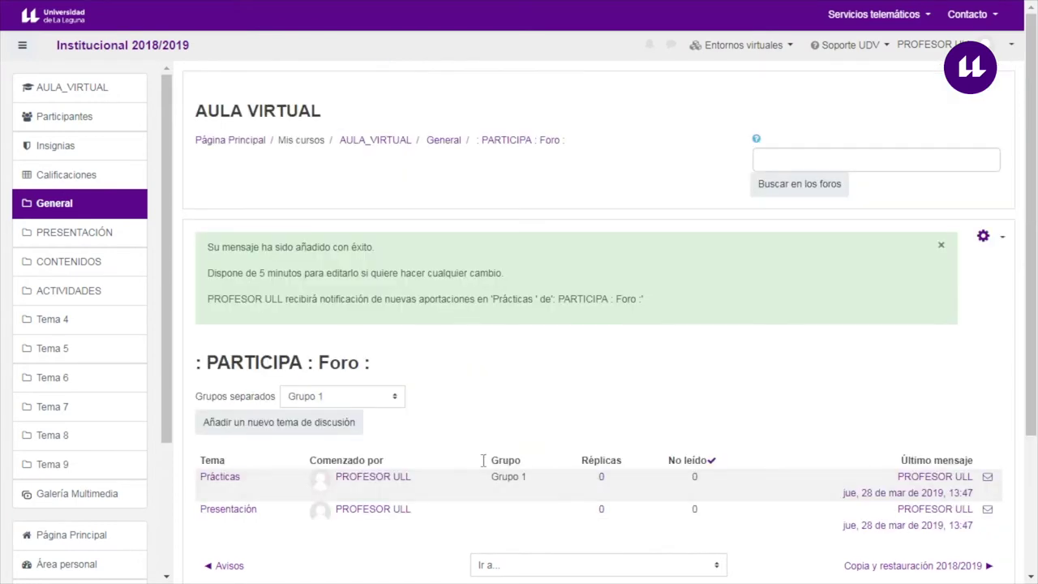
Step: Start another discussion topic with the subject "Prácticas" and the message "Les recuerdo...."
scroll(478, 448, "down", 1)
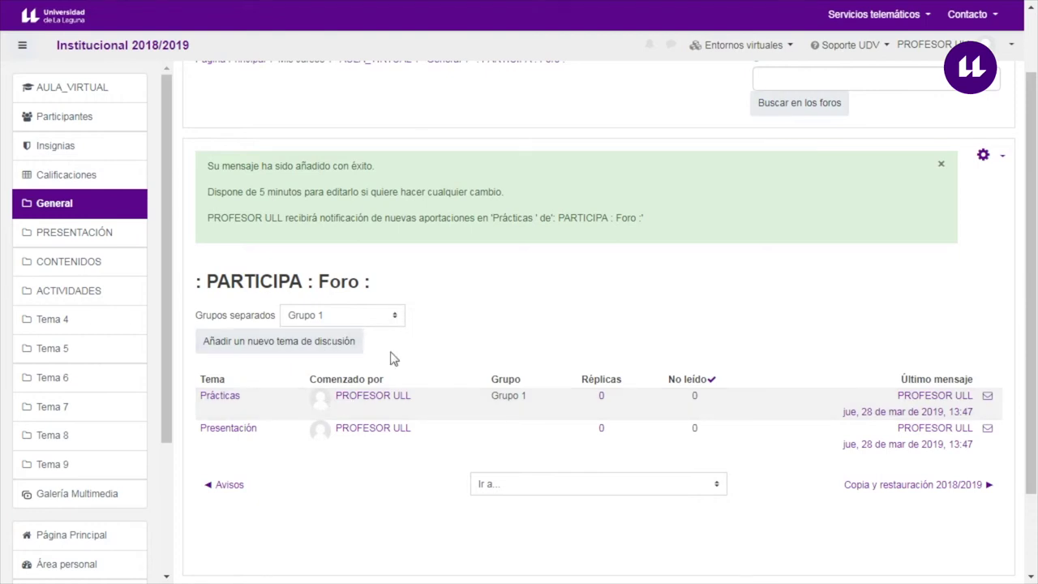
left_click(341, 347)
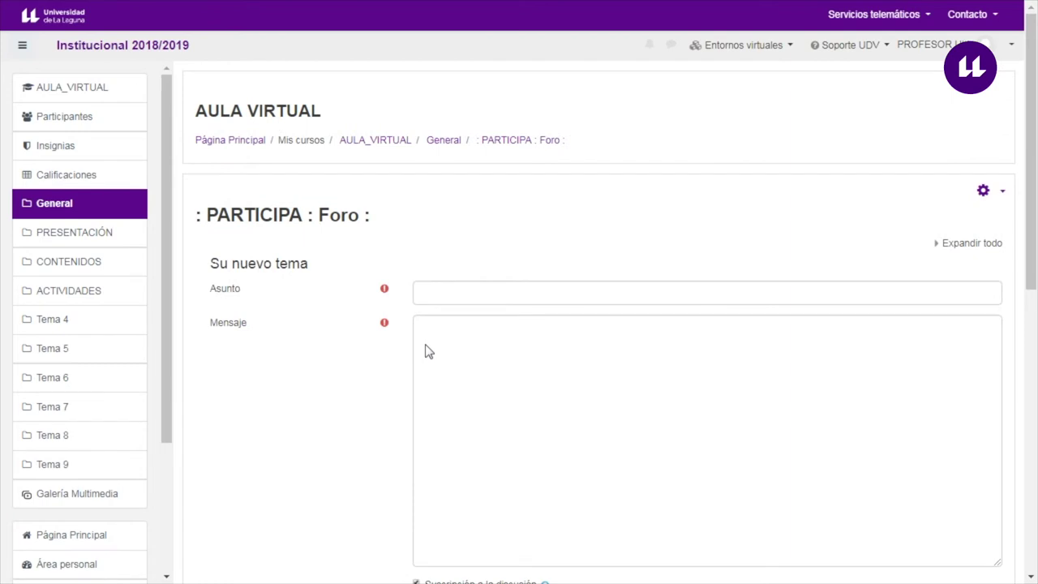
left_click(441, 292)
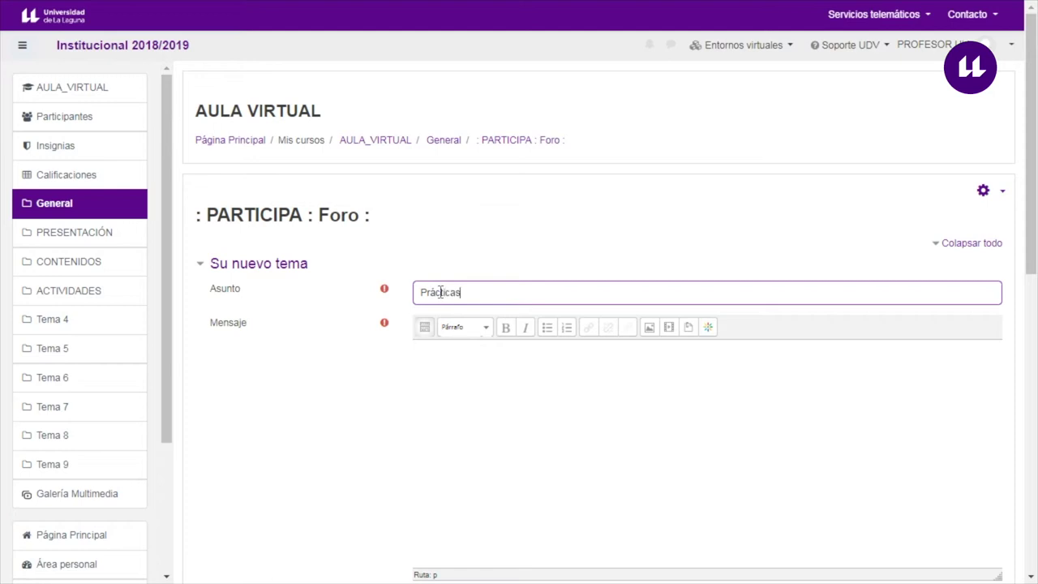
left_click(460, 378)
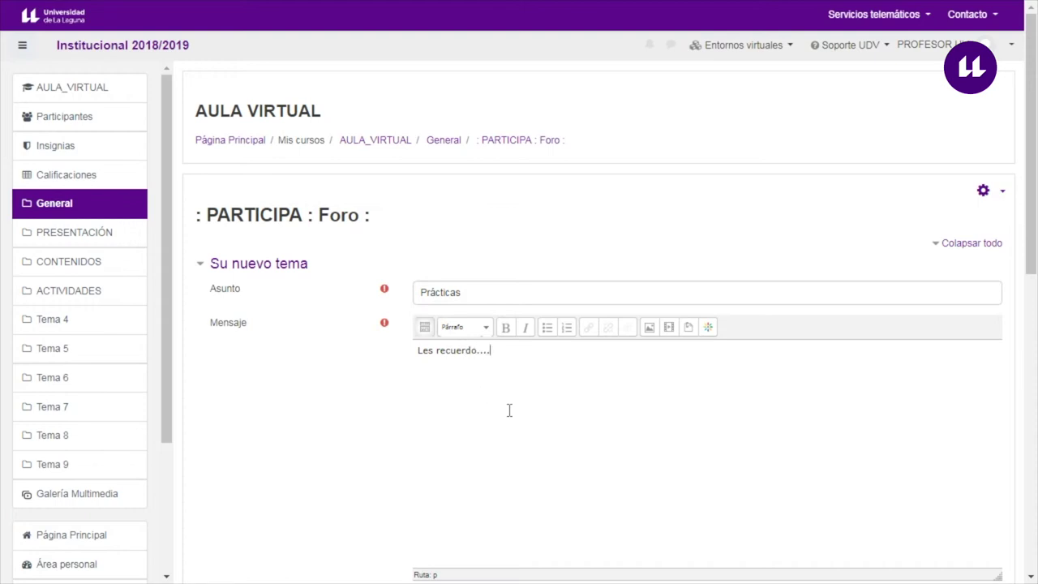
Step: Assign the second Prácticas discussion to Grupo 2 and post it to the forum
scroll(510, 411, "down", 7)
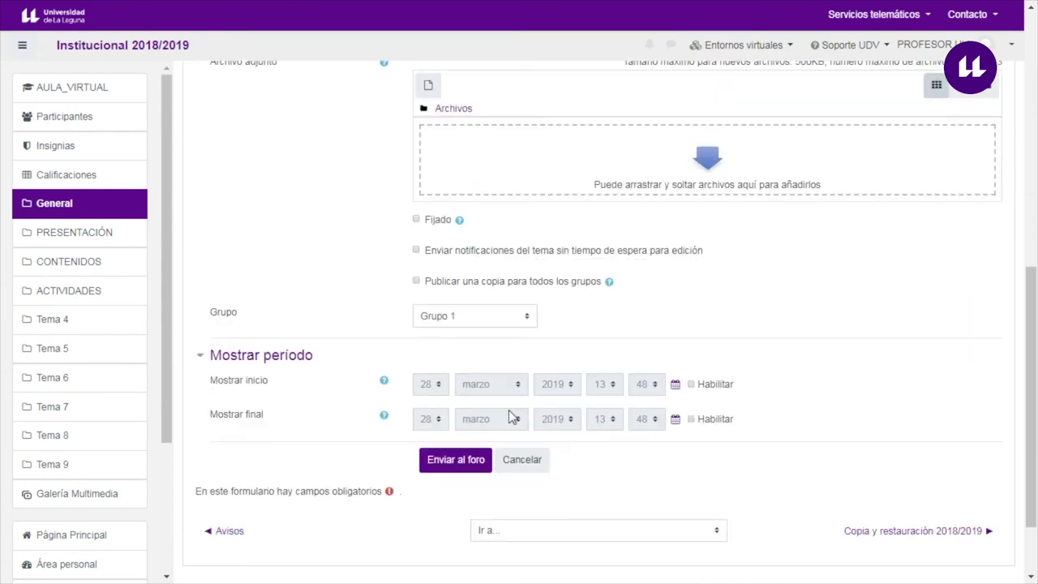
left_click(459, 323)
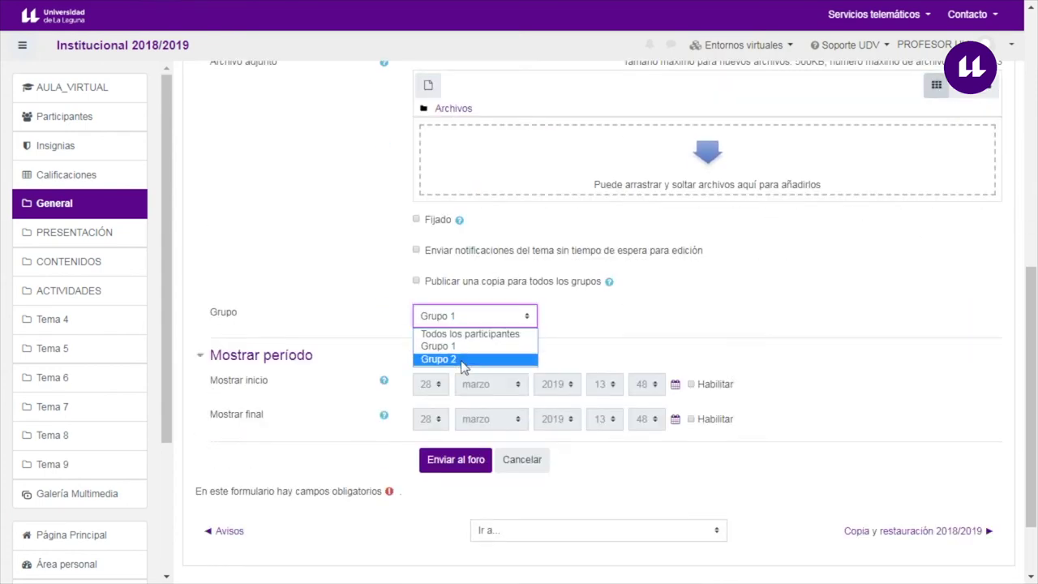
left_click(462, 362)
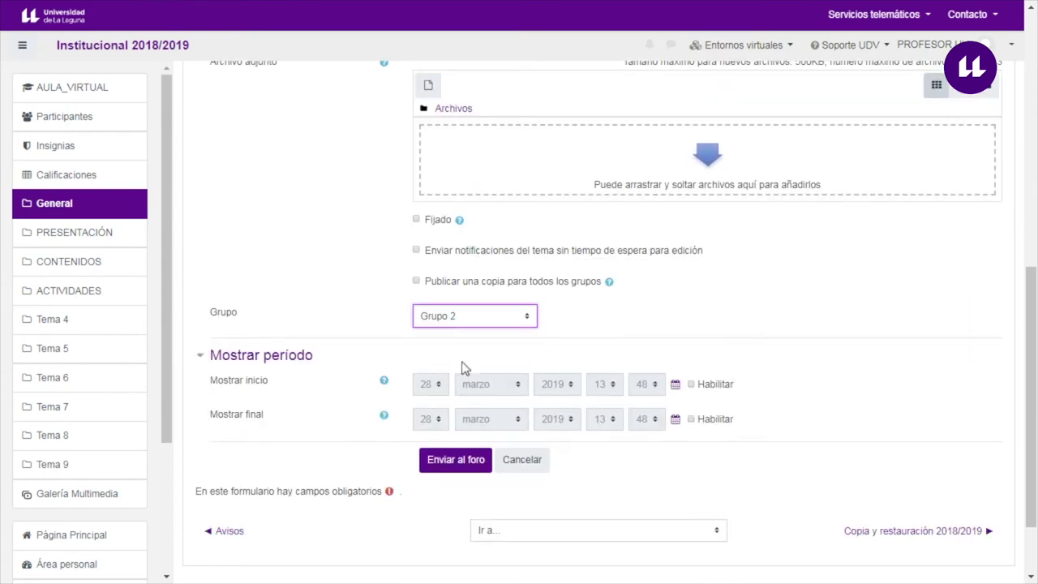
left_click(467, 472)
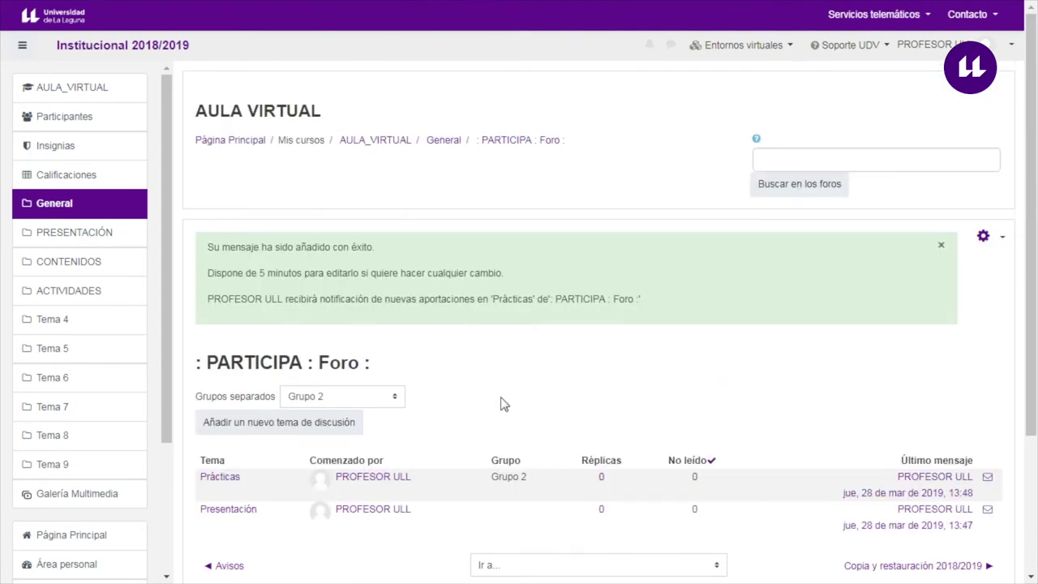
Step: Set the forum's separate groups filter to Todos los participantes to review the discussions of every group
scroll(496, 405, "down", 1)
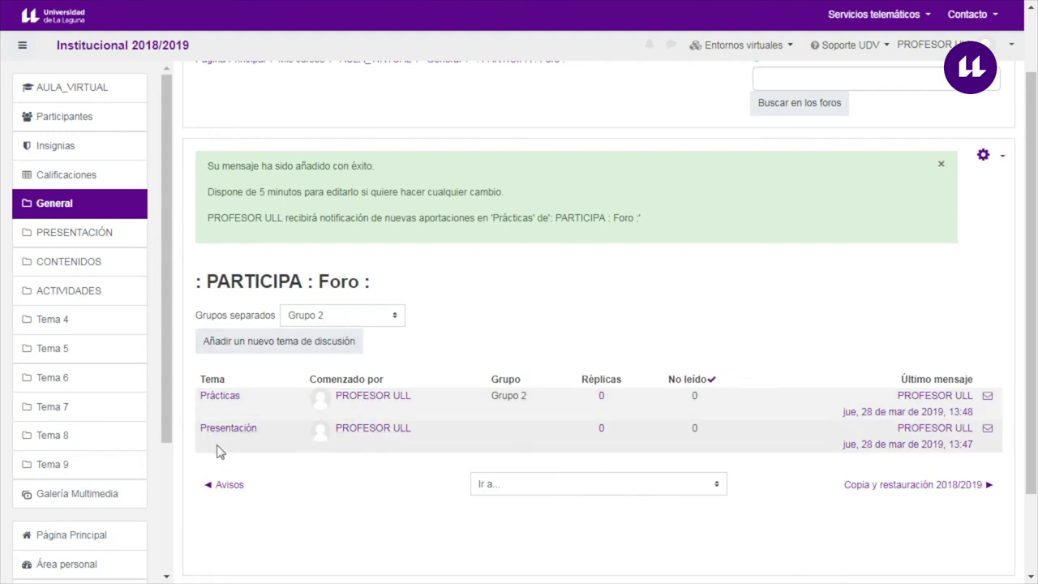
left_click(395, 316)
left_click(344, 335)
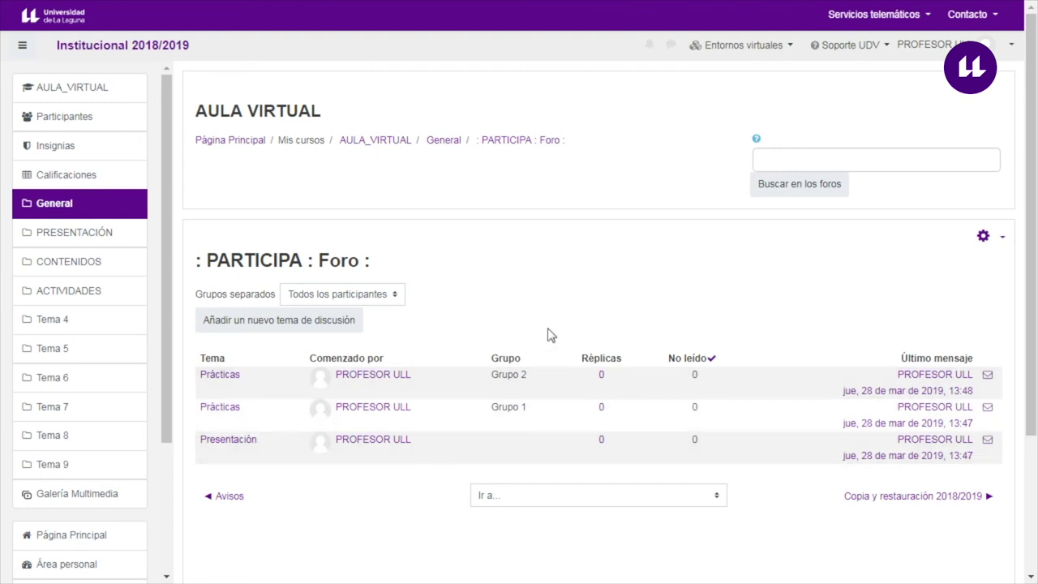
Step: Switch to the student's browser window and open the PARTICIPA forum to examine which discussions the student can see
key("alt+Tab")
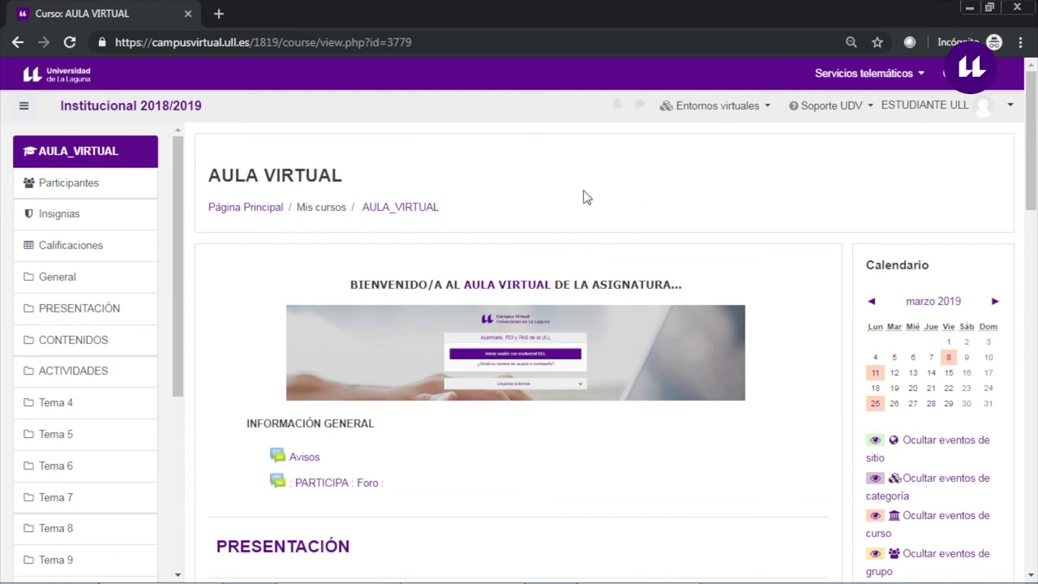
scroll(474, 438, "down", 1)
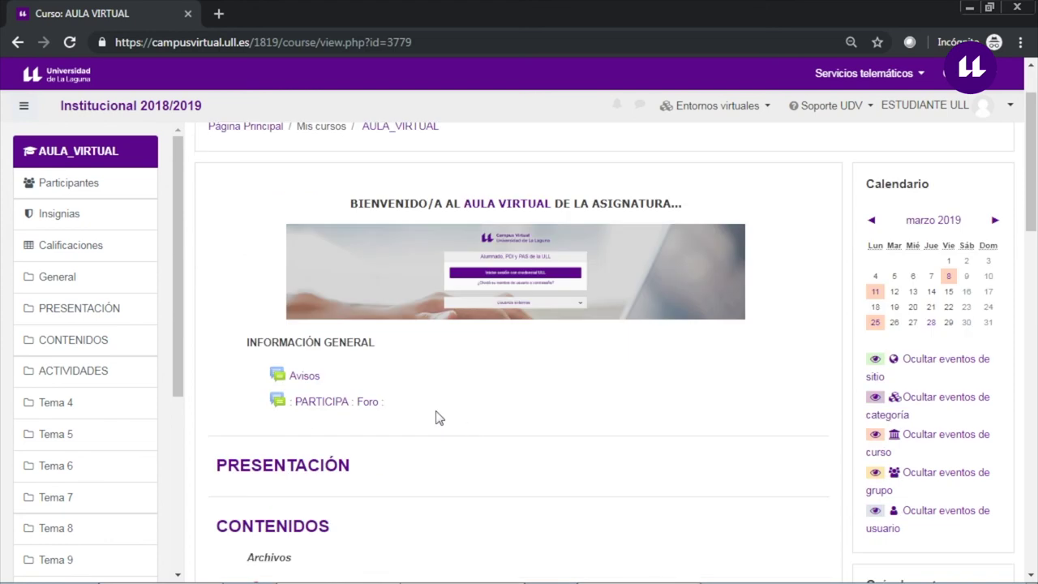
left_click(328, 402)
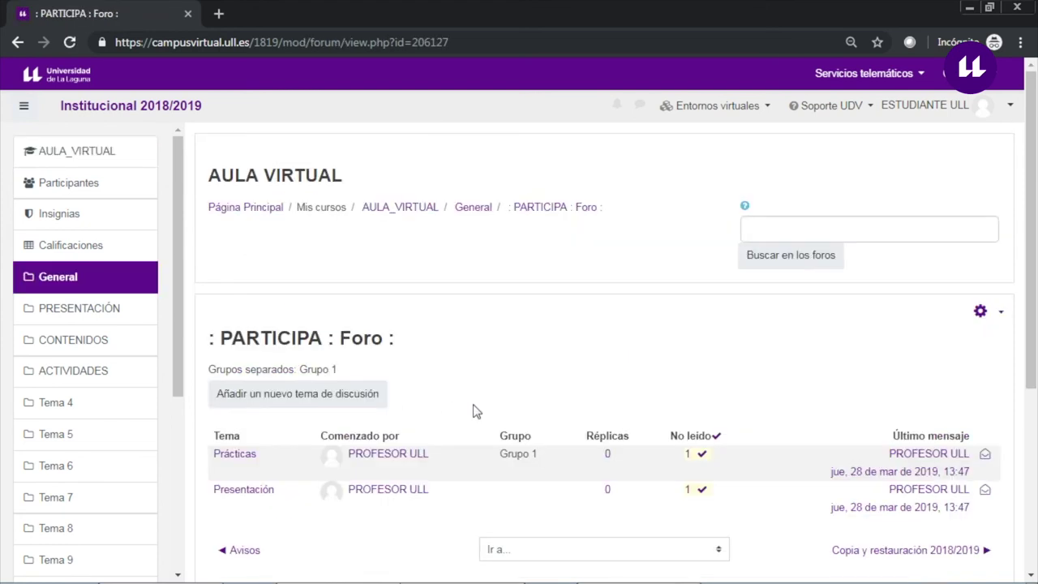
scroll(337, 470, "down", 1)
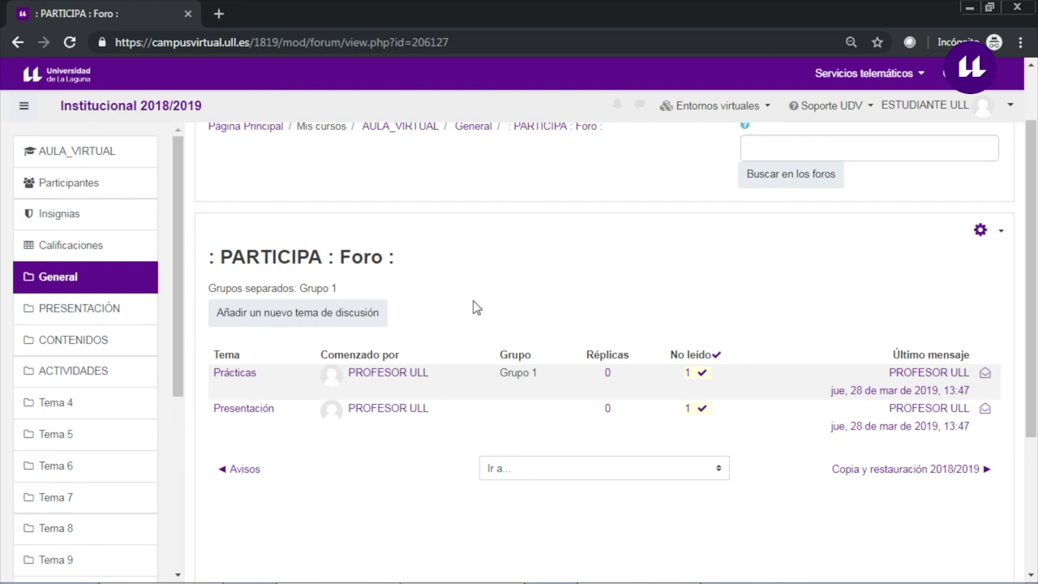
Step: Return to the AULA_VIRTUAL course page as the student and check the forum entry under Información General
scroll(476, 305, "up", 1)
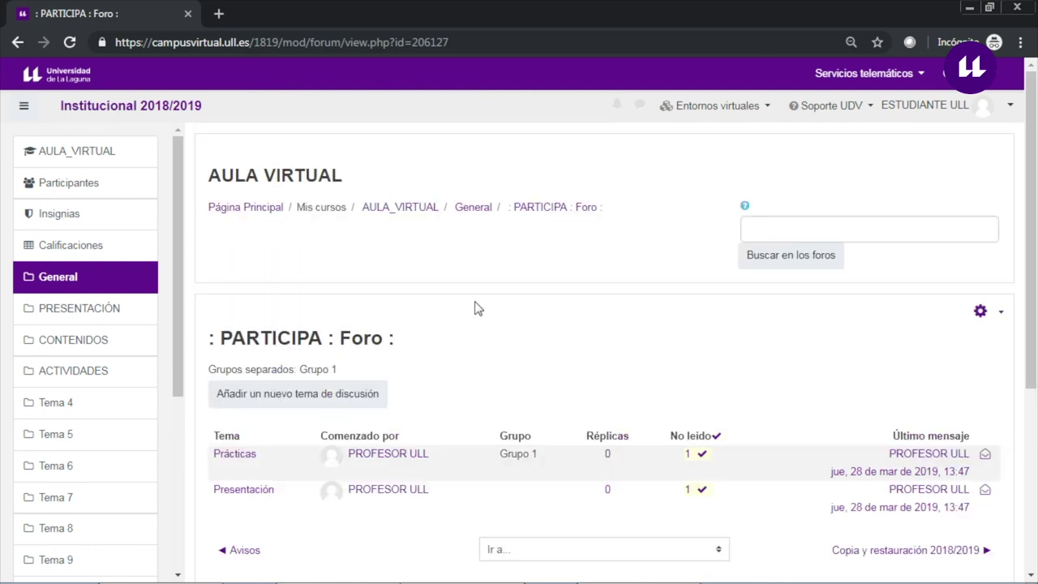
left_click(412, 210)
scroll(570, 438, "down", 1)
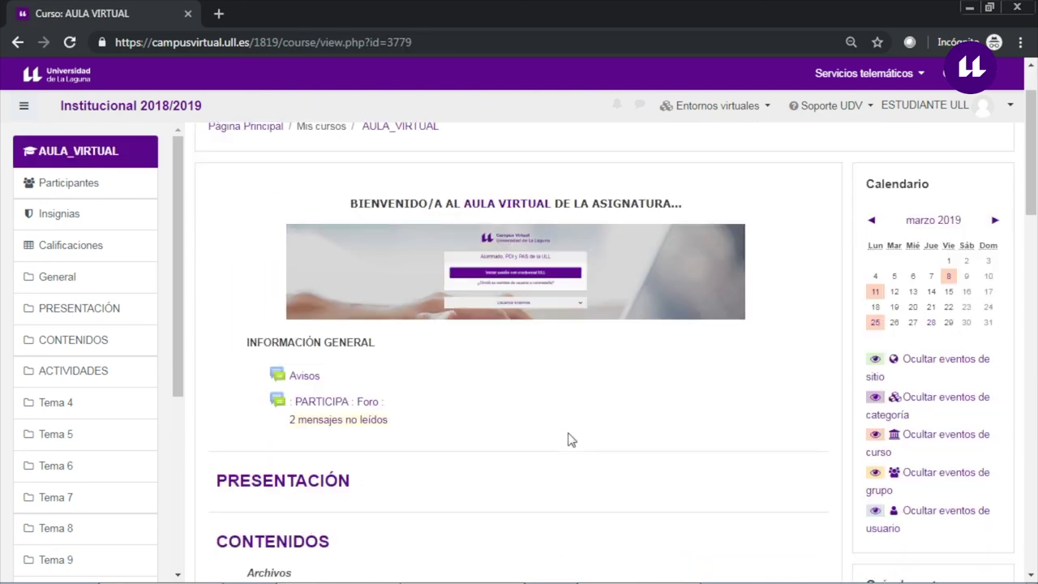